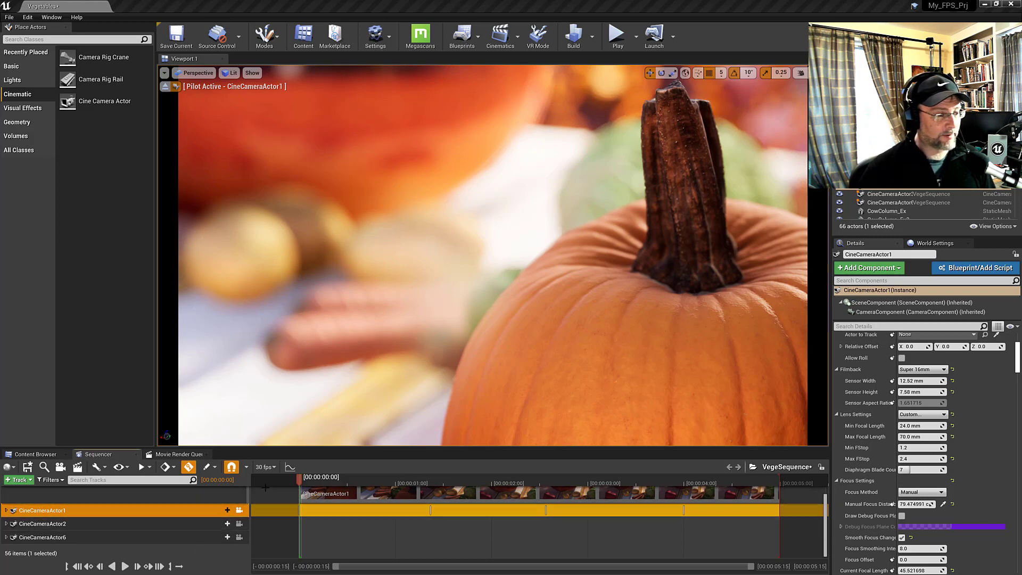
Play the VegeSequence from its first frame and stop near the end to review the shot
left_click_drag(301, 484, 300, 484)
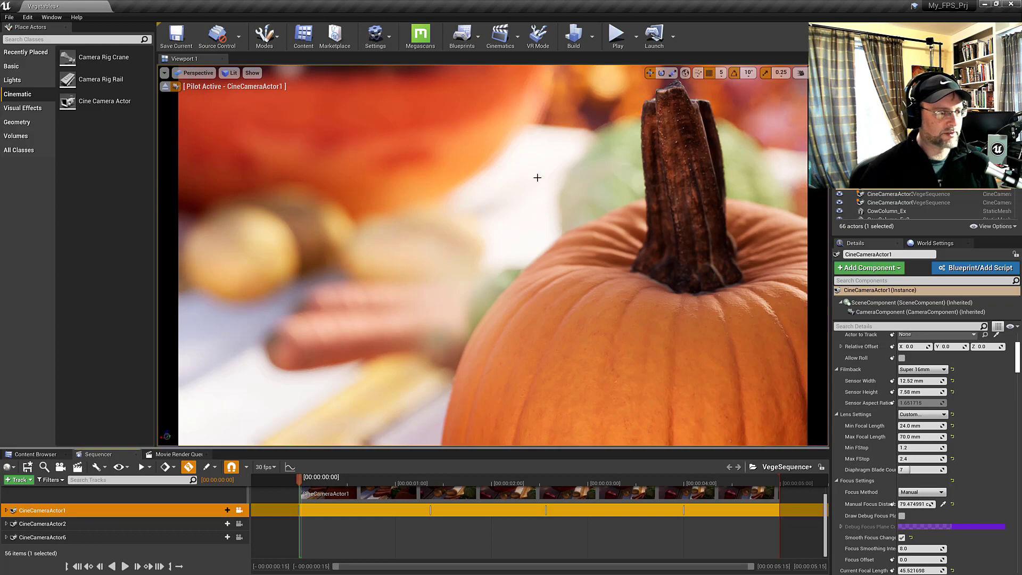
key("space")
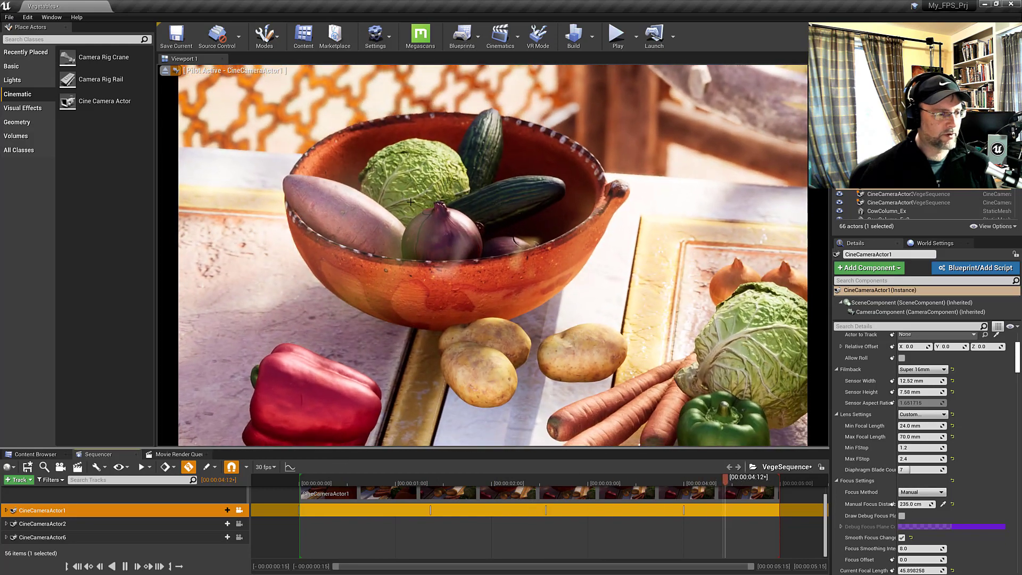
key("space")
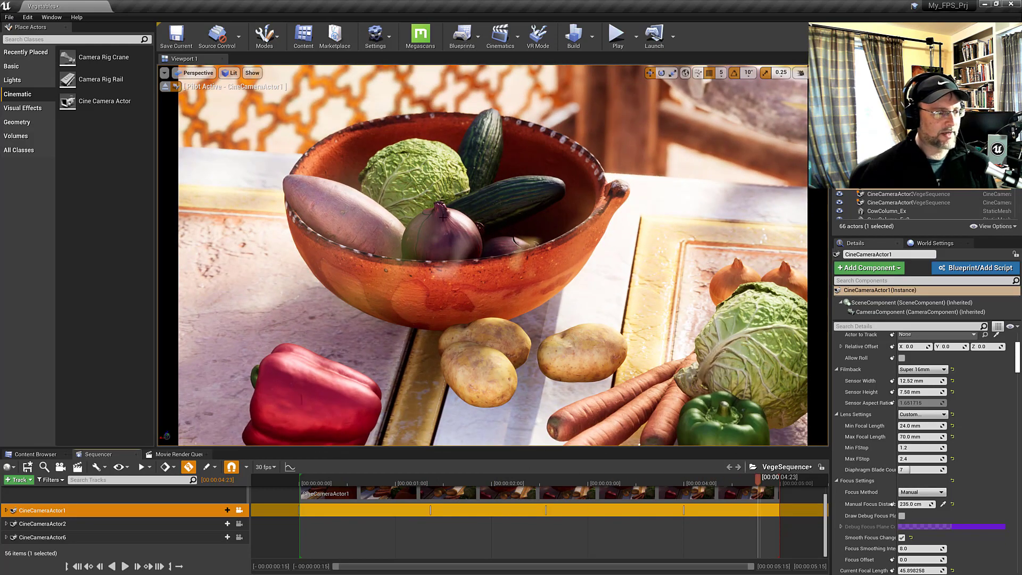
Inspect the purple onion in the bowl in wireframe and lit shading, and return the playhead to the sequence start
left_click(429, 231)
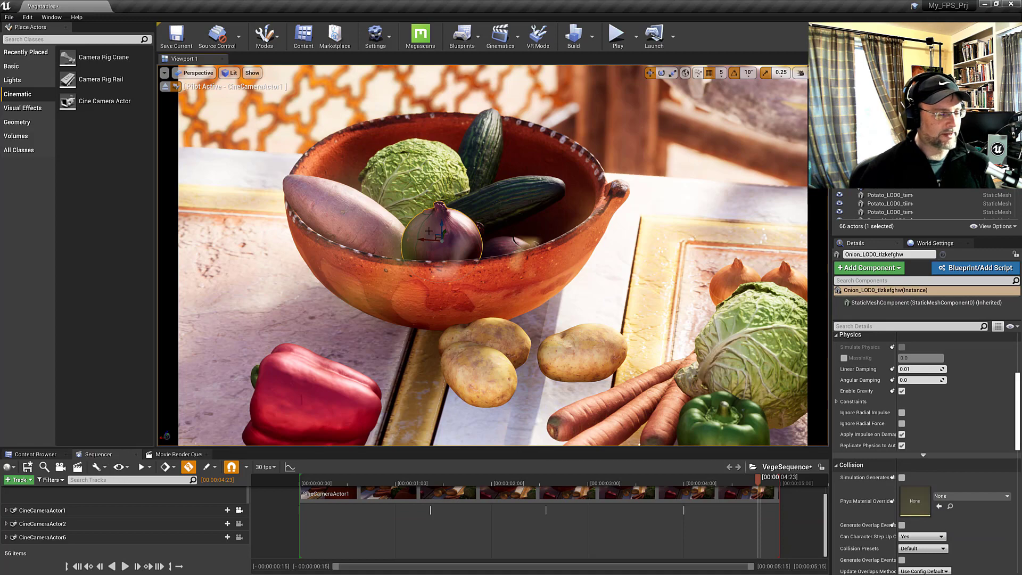
key("alt+1")
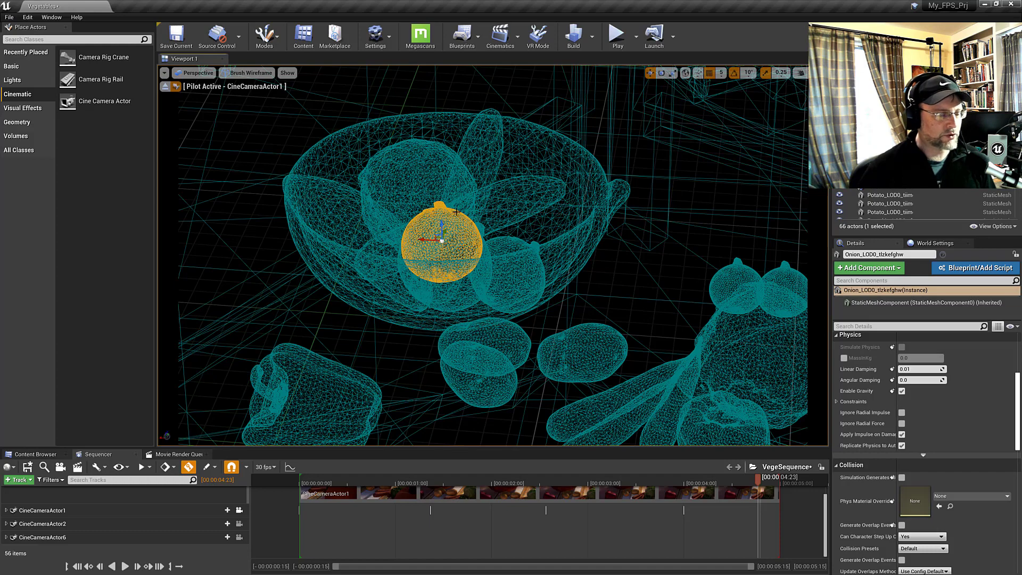
key("alt+4")
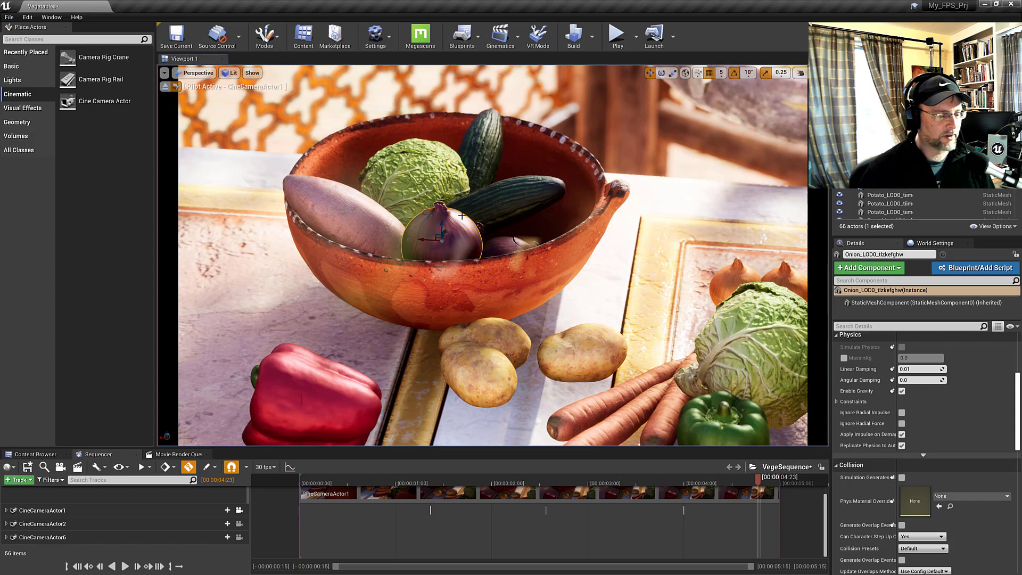
left_click_drag(758, 478, 303, 456)
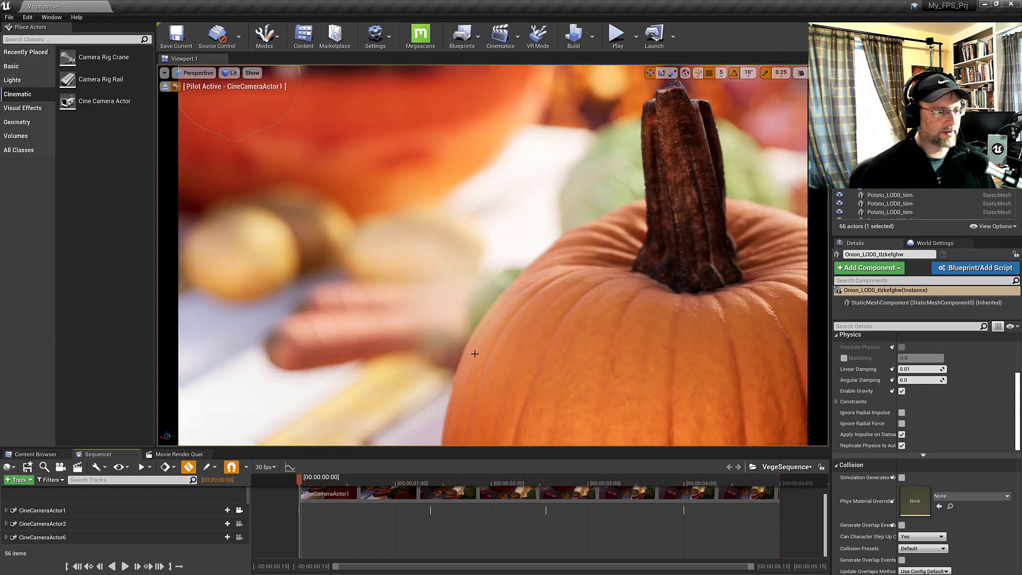
View the scene through the camera on the CineCameraActor2 track and examine its filmback settings
left_click(73, 511)
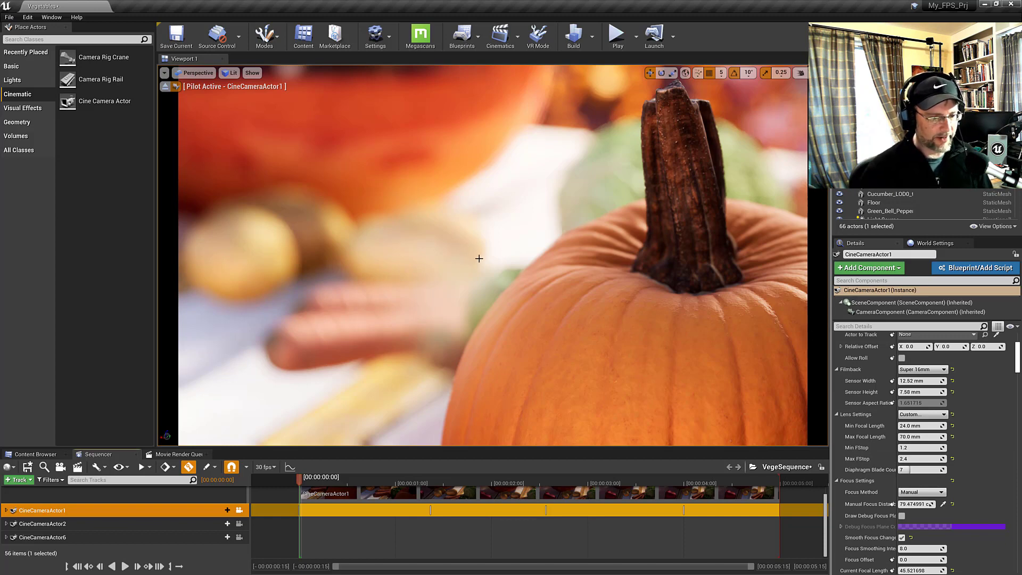
left_click(53, 527)
left_click(240, 523)
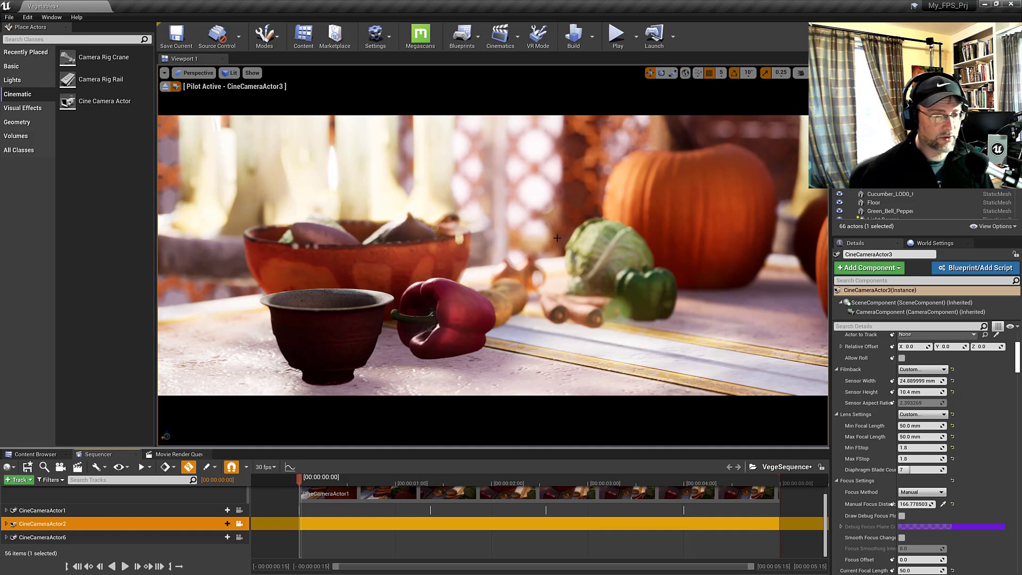
left_click(931, 374)
left_click(932, 374)
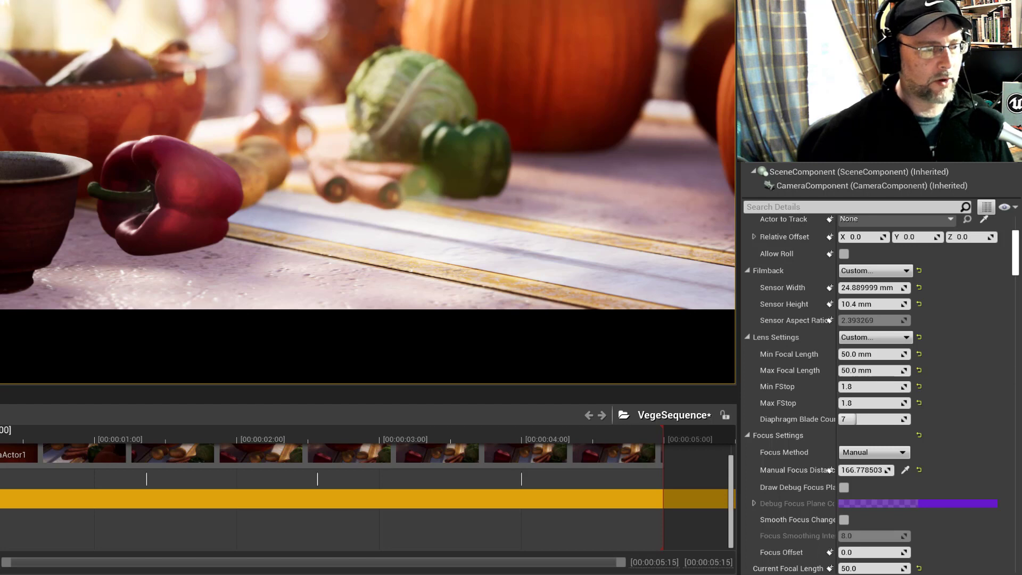
Give CineCameraActor6 the 105mm Prime f/2 lens preset and set its Max FStop to 2
left_click(8, 517)
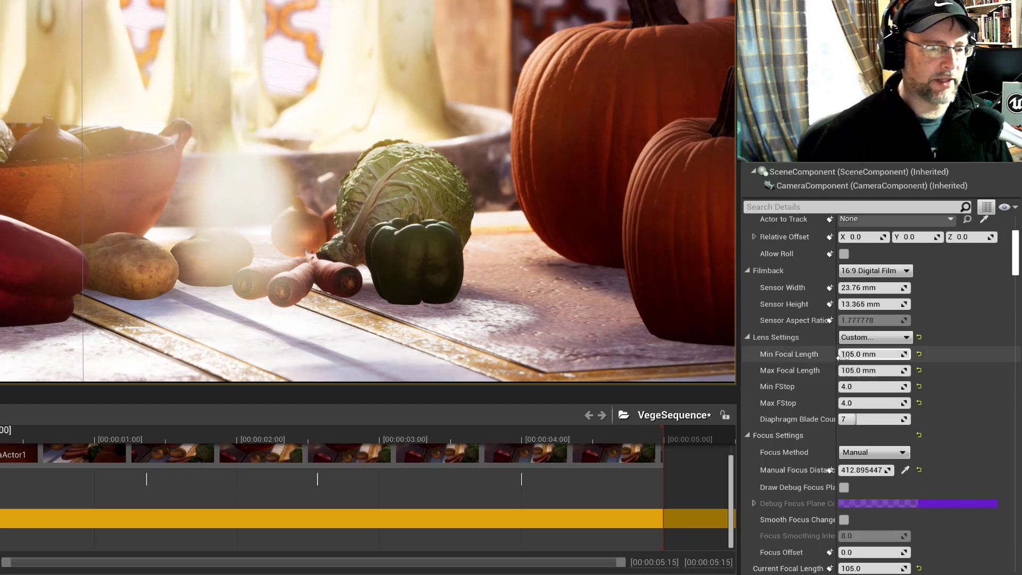
left_click(874, 337)
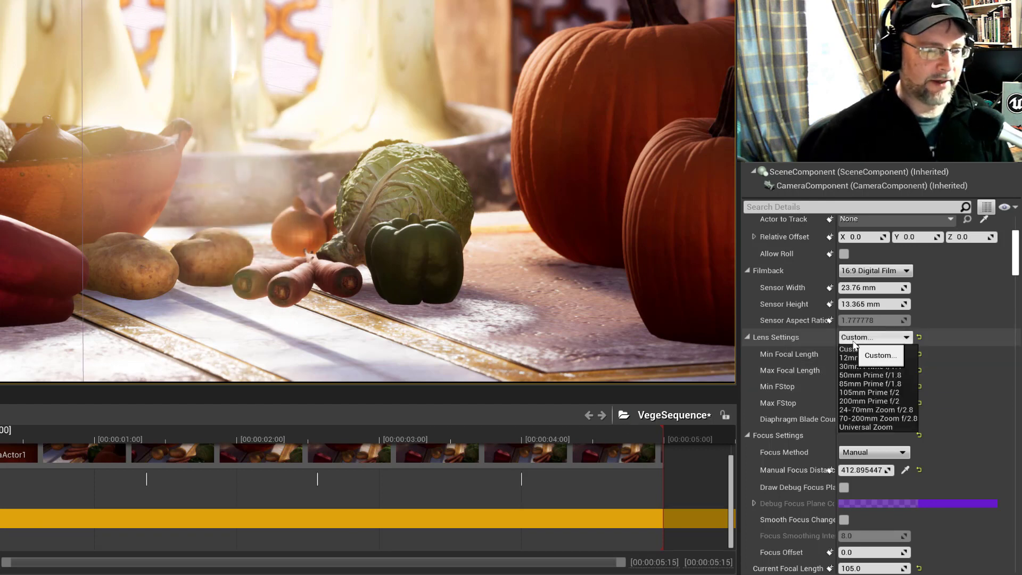
left_click(883, 394)
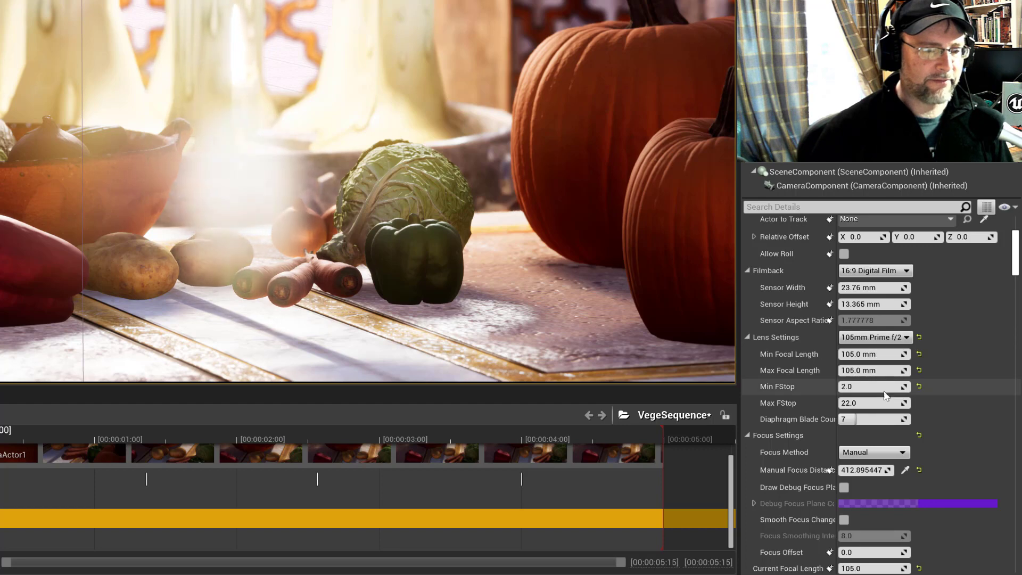
left_click(858, 405)
type("2")
key("Tab")
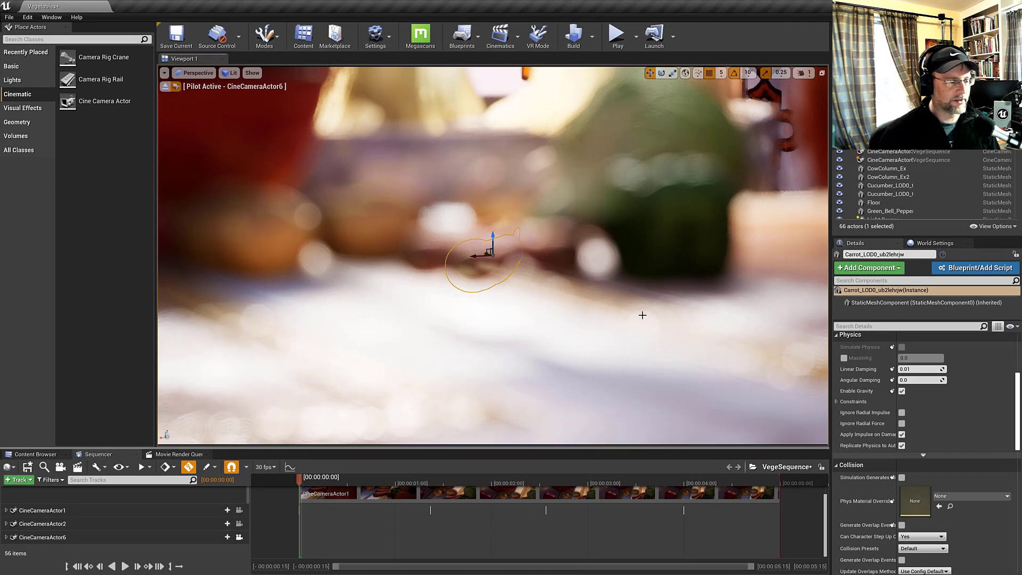
Sample CineCameraActor6's manual focus distance from the green bell pepper with the debug focus plane shown, and hide the plane
left_click(62, 538)
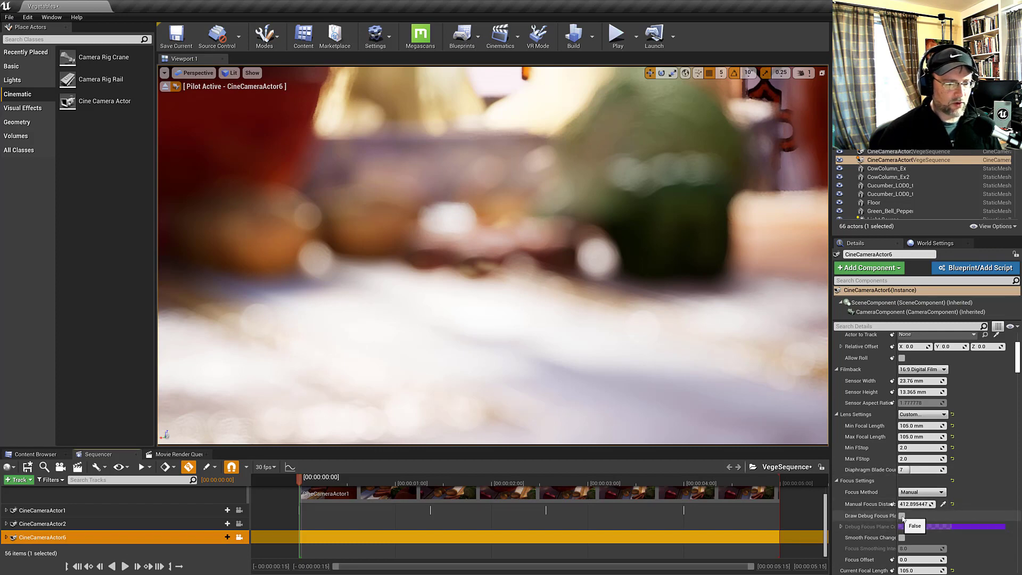
left_click(901, 516)
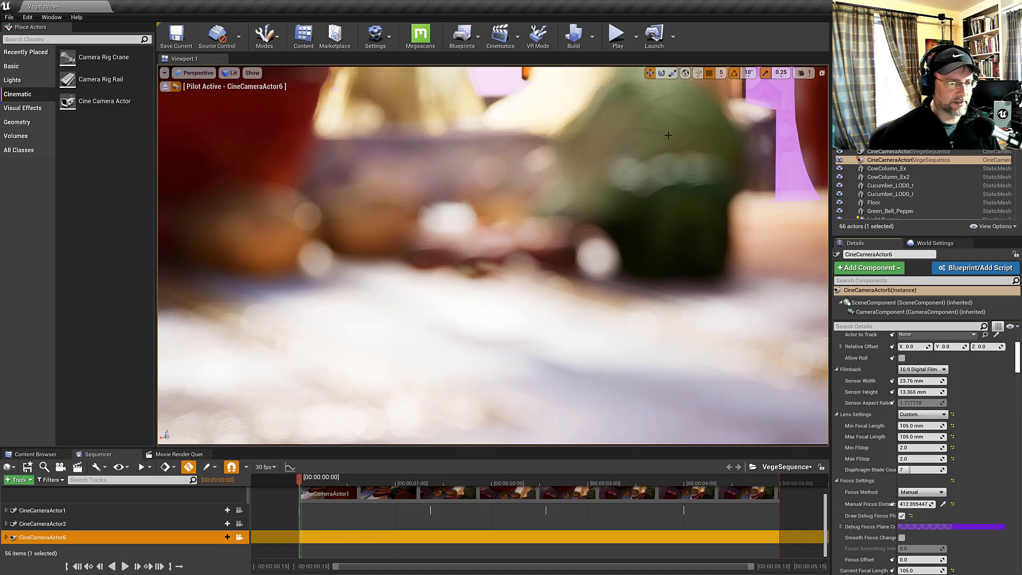
left_click(943, 503)
left_click(654, 232)
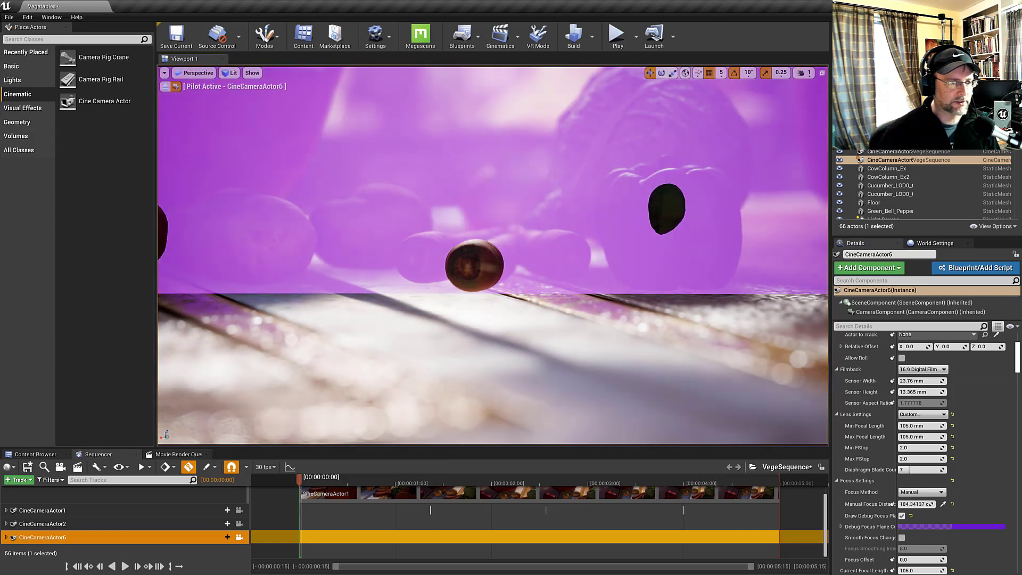
left_click(901, 516)
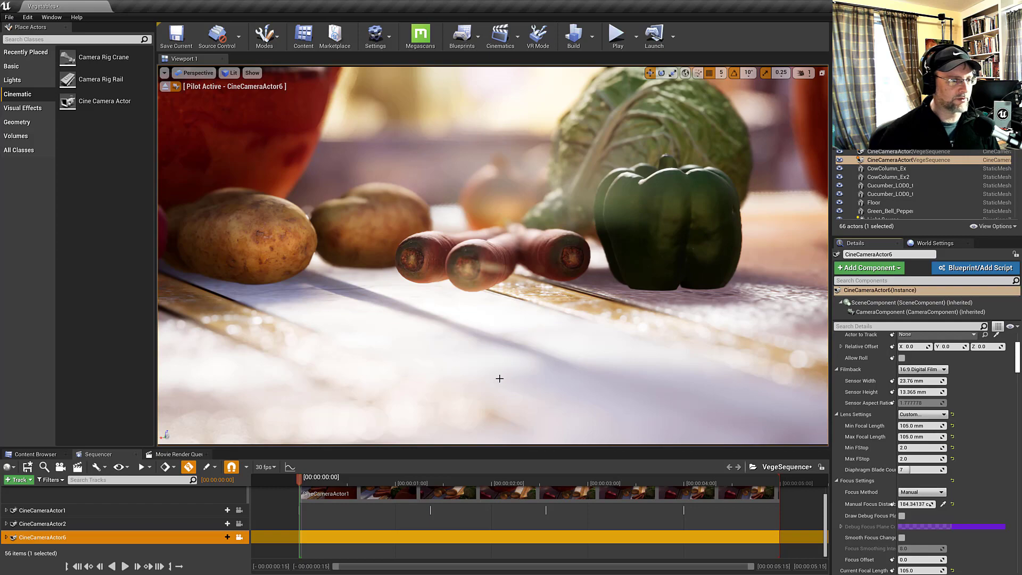
Unlock the viewport from CineCameraActor6 to inspect the camera and its preview in the level, and lock the view back to it
left_click(239, 537)
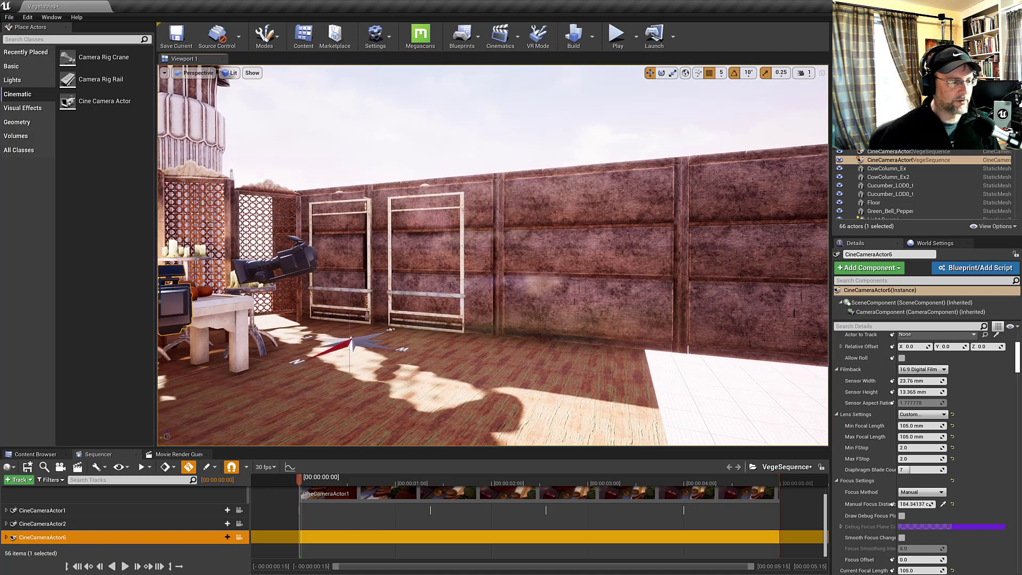
left_click_drag(680, 138, 583, 202)
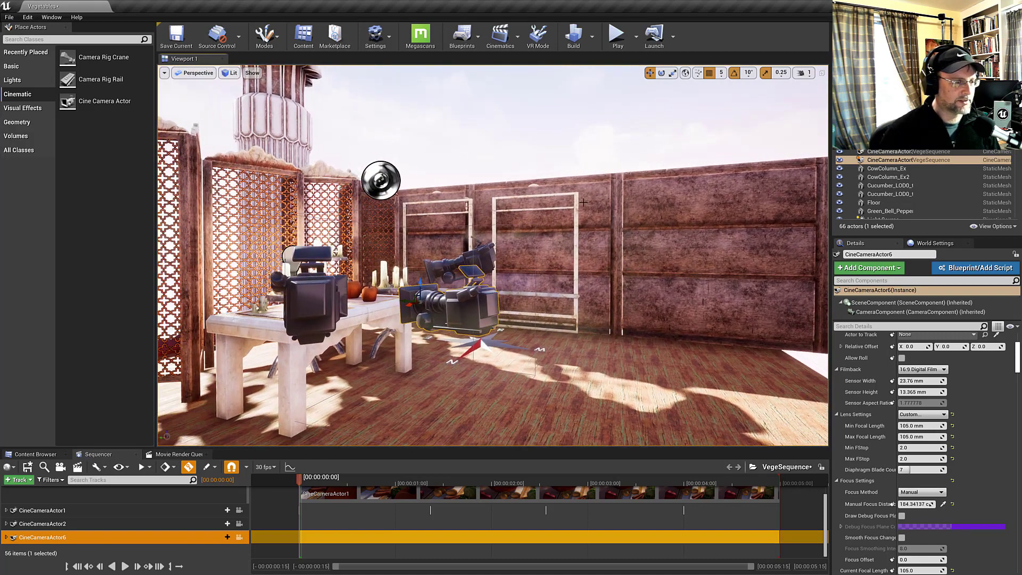
left_click(460, 309)
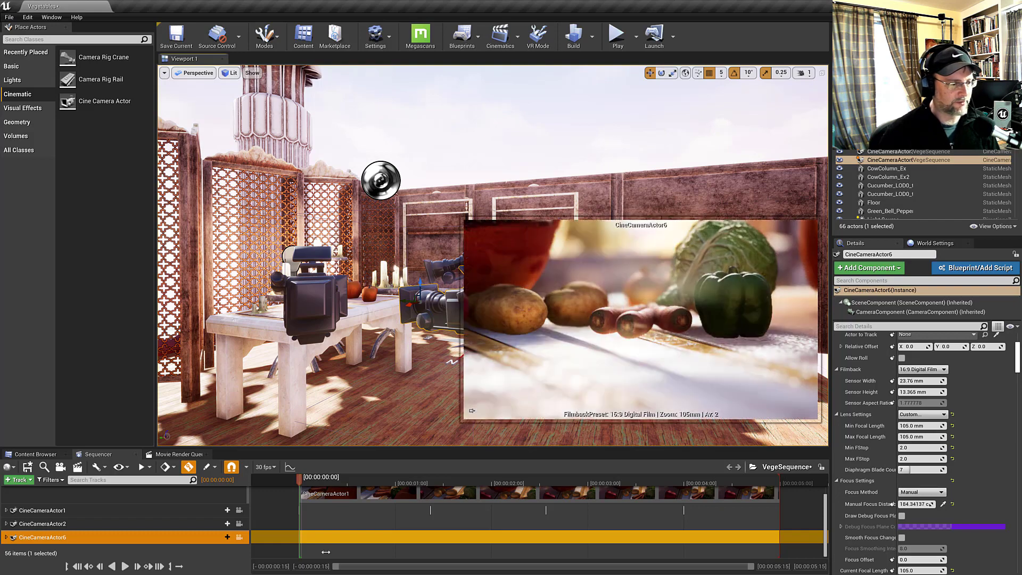
left_click(239, 537)
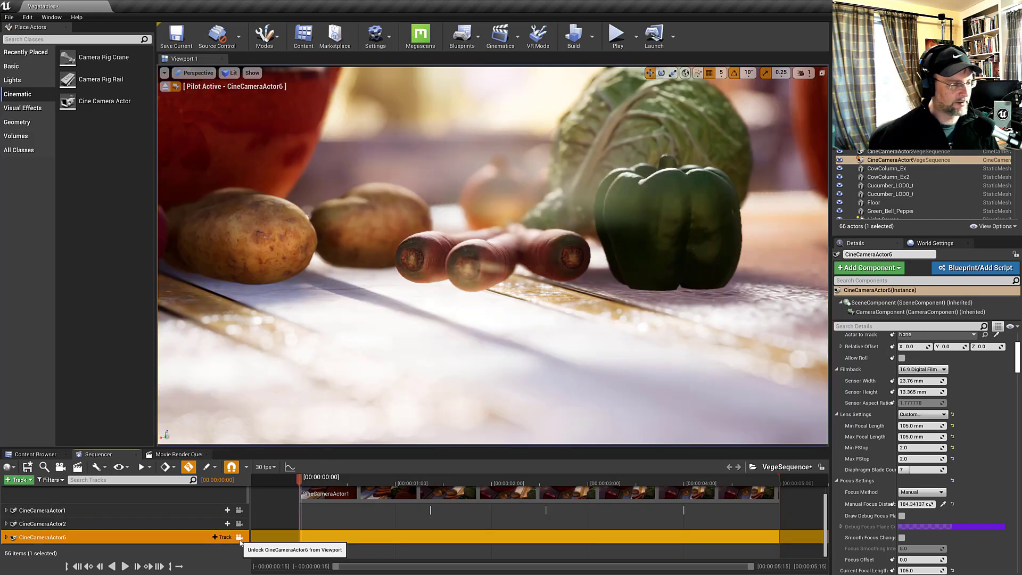
Keyframe CineCameraActor6's Manual Focus Distance at the sequence start and raise the distance to about 420
left_click(7, 537)
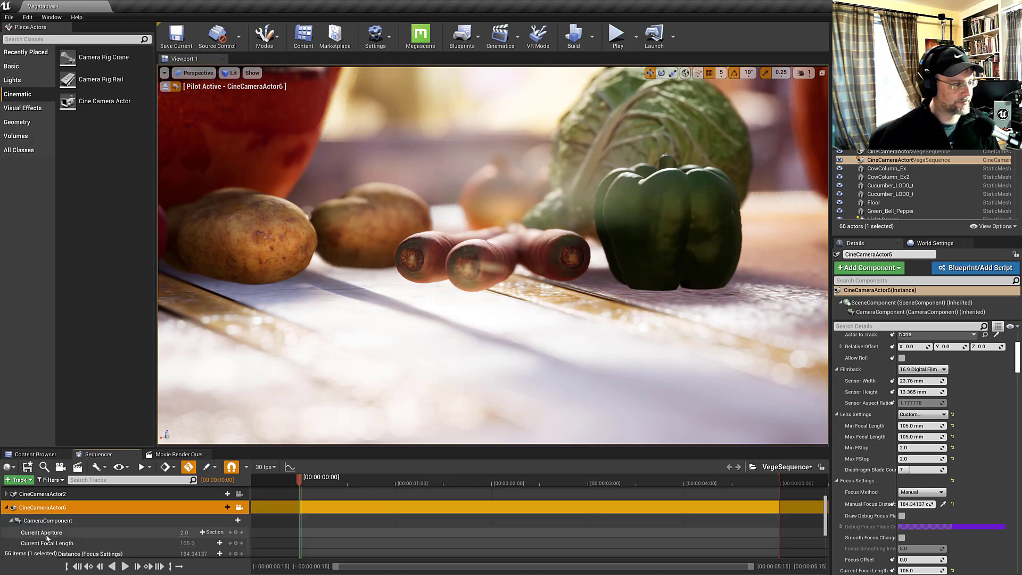
scroll(51, 532, "down", 2)
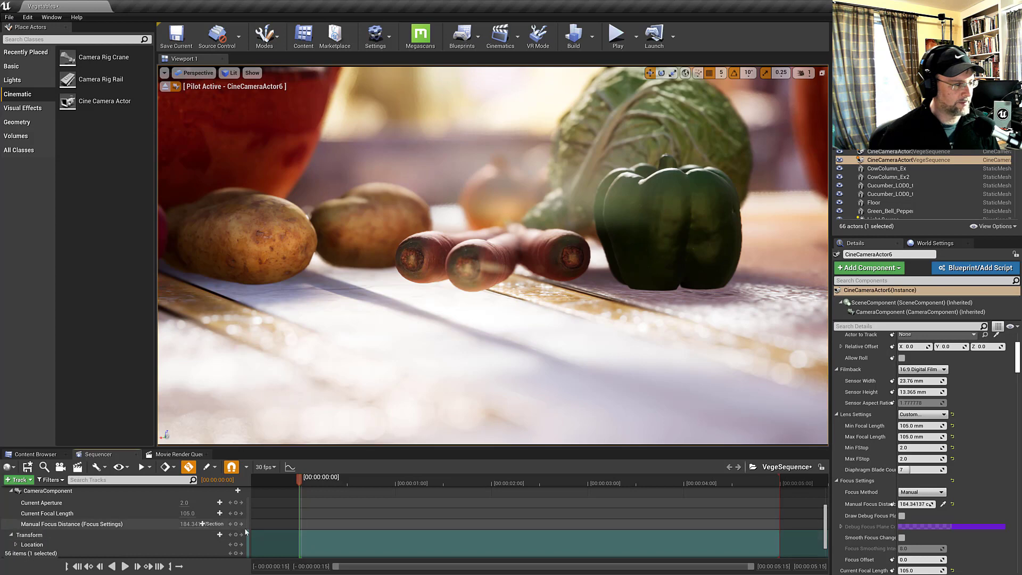
left_click(236, 523)
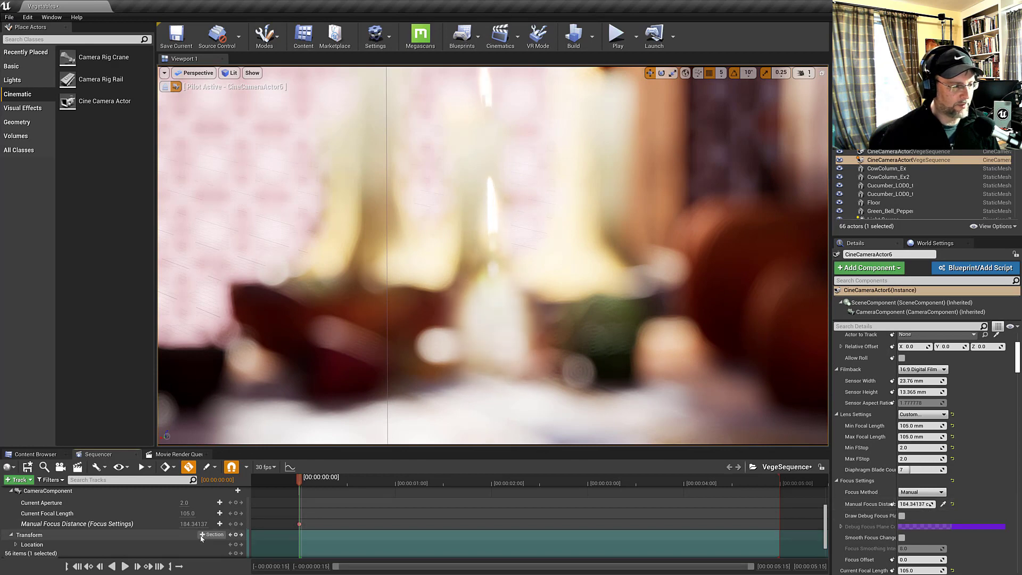
mouse_move(915, 504)
left_mouse_down()
mouse_move(891, 503)
mouse_move(929, 503)
left_mouse_up()
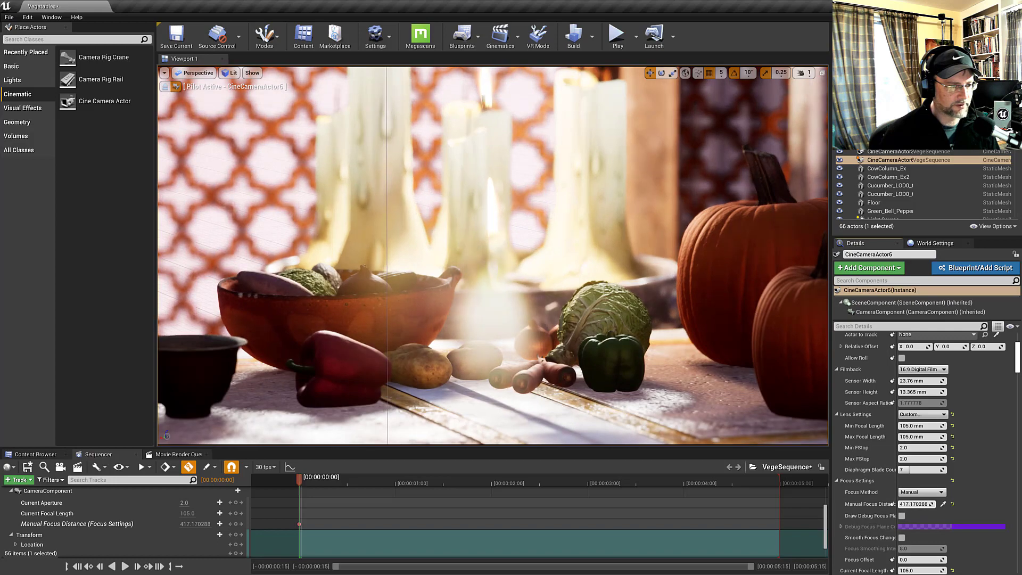
Frame CineCameraActor6 on the green bell pepper and key the camera's Location at the sequence start
left_click(596, 362)
key("f")
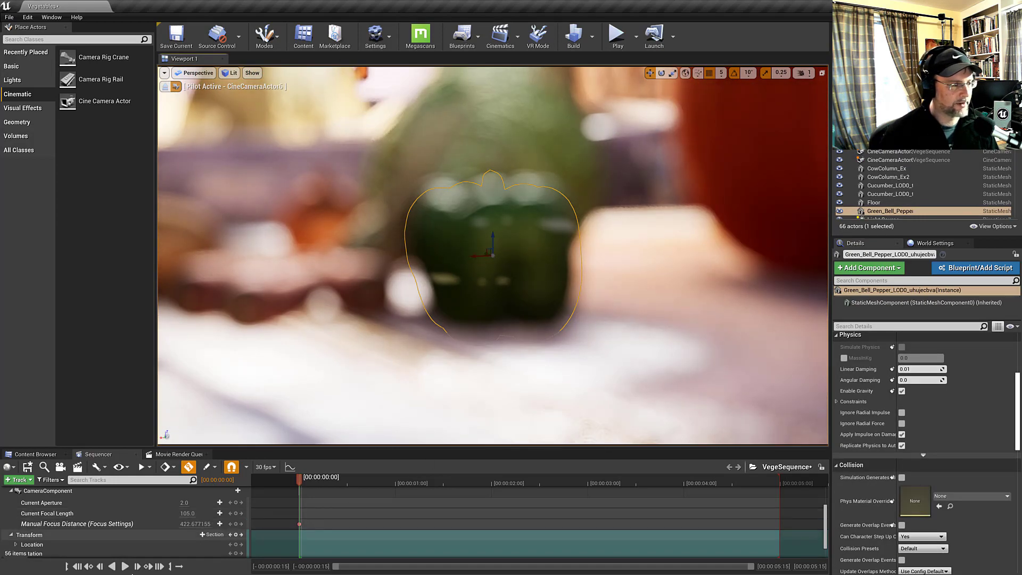
left_click(235, 544)
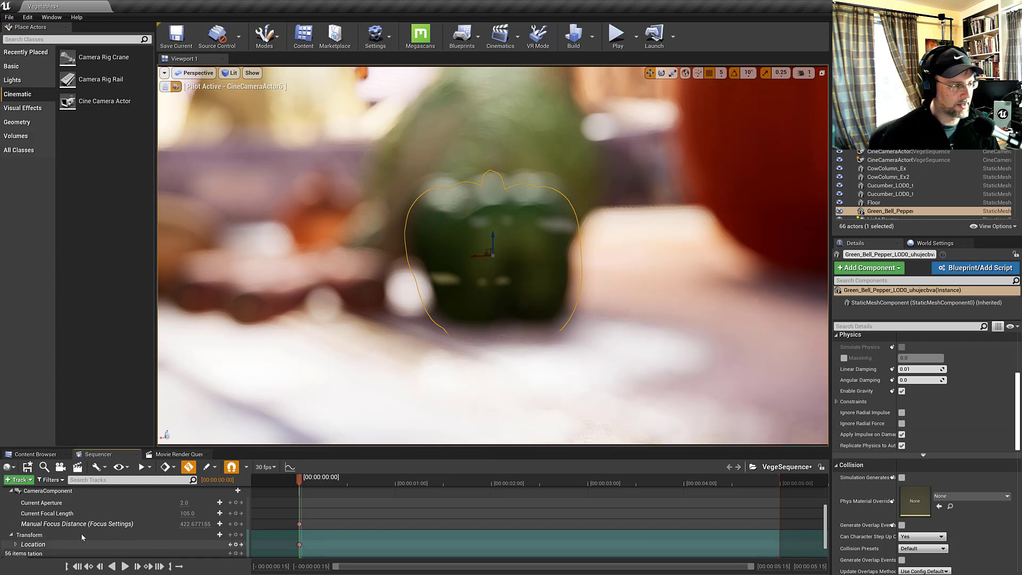
Set the camera component's Manual Focus Distance to about 151.42 to focus on the green bell pepper at the sequence start
left_click(48, 490)
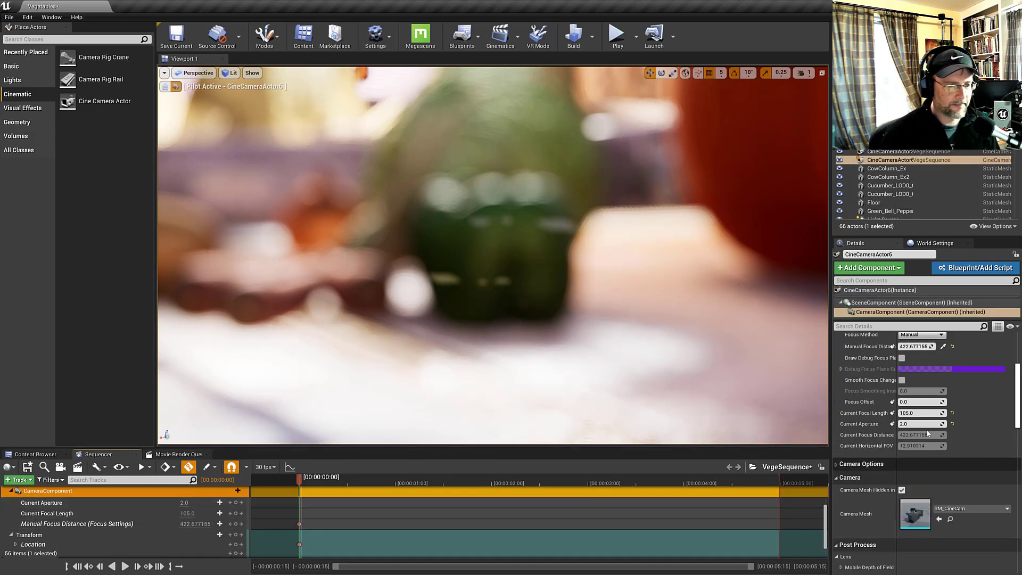
scroll(910, 372, "up", 1)
left_click_drag(914, 361, 877, 361)
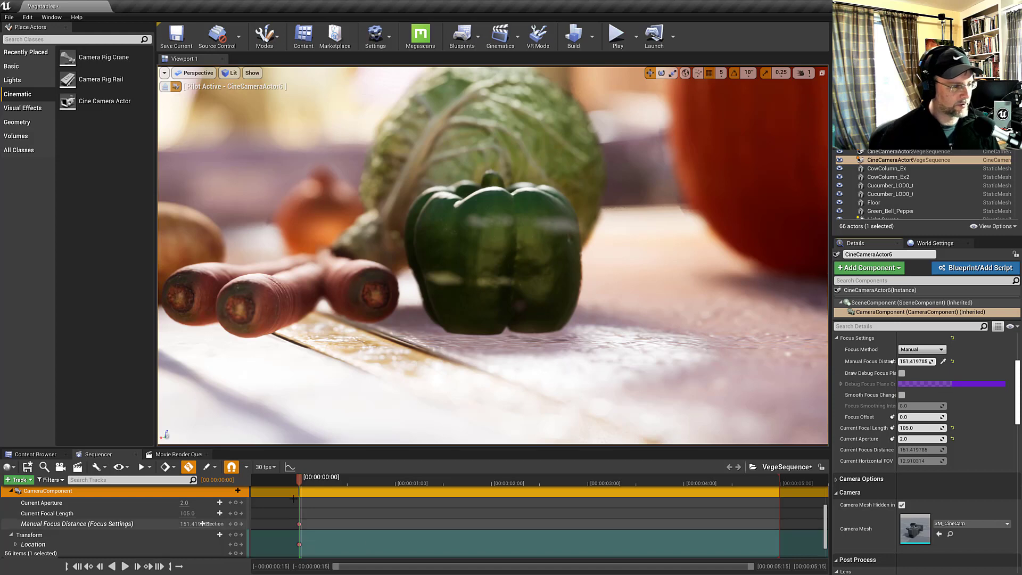
Key the focus at 00:00:03:00 by sampling the manual focus distance from the onion behind the carrots
left_click_drag(301, 479, 590, 469)
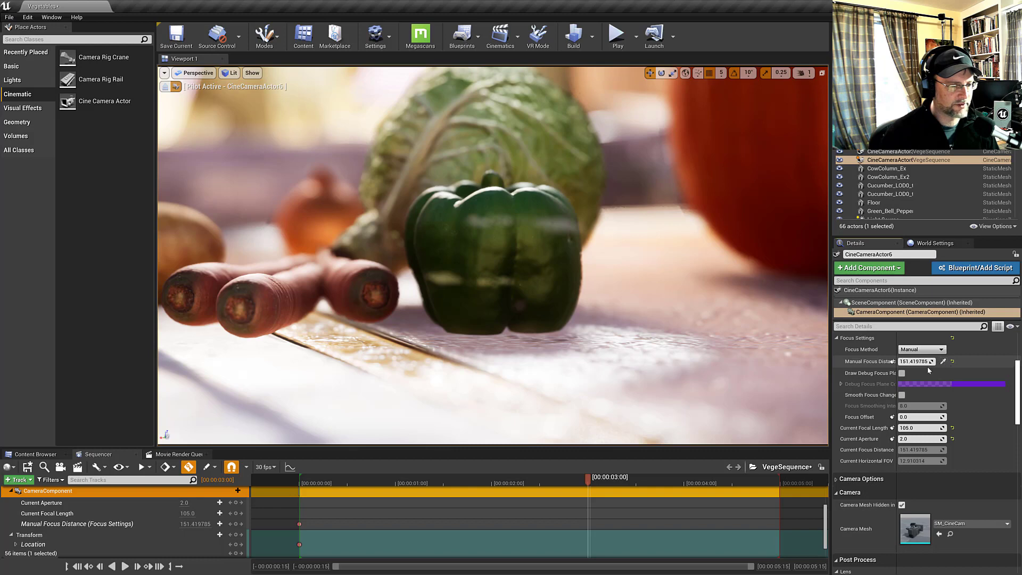
left_click(942, 362)
left_click(325, 210)
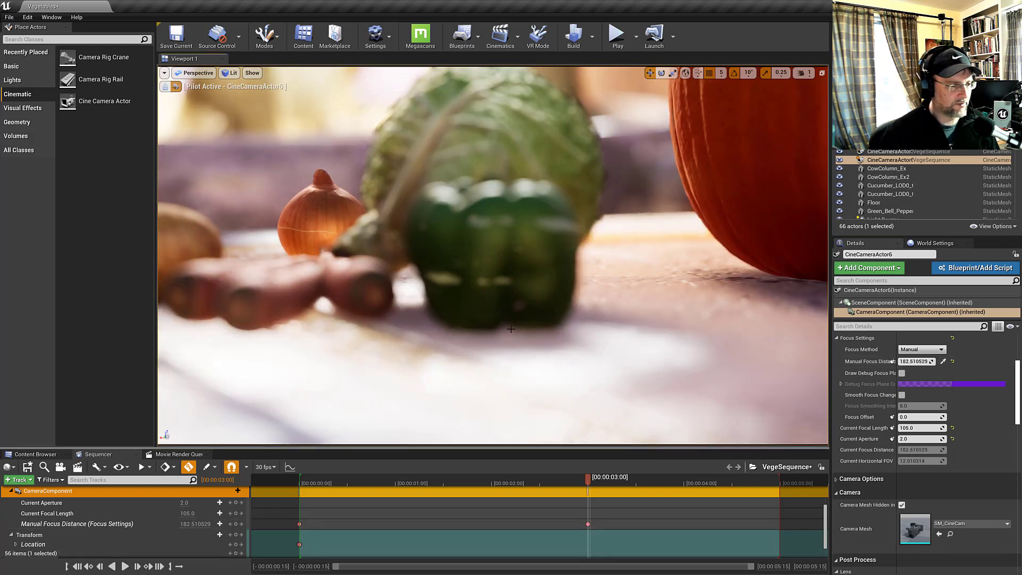
Reframe the camera at 00:00:03:00 to place the onion between the potatoes and the green pepper, keying its Location
right_click_drag(511, 328, 447, 307)
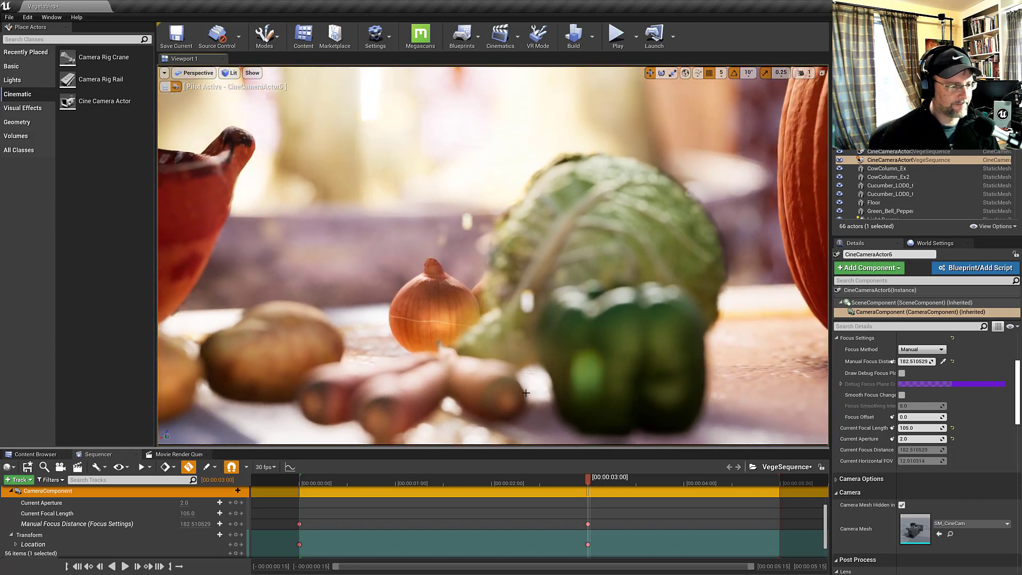
key("s")
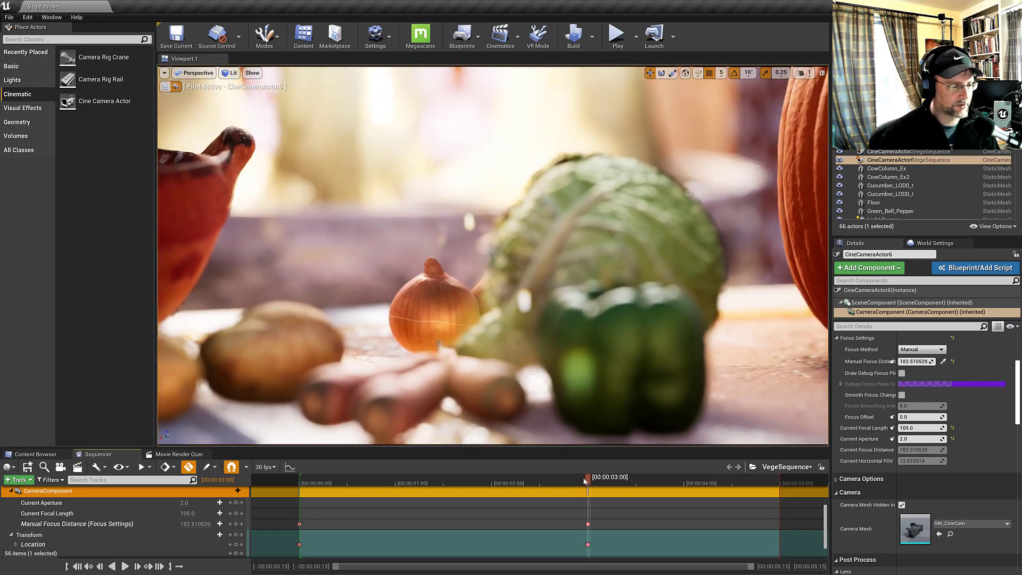
left_click_drag(584, 481, 590, 527)
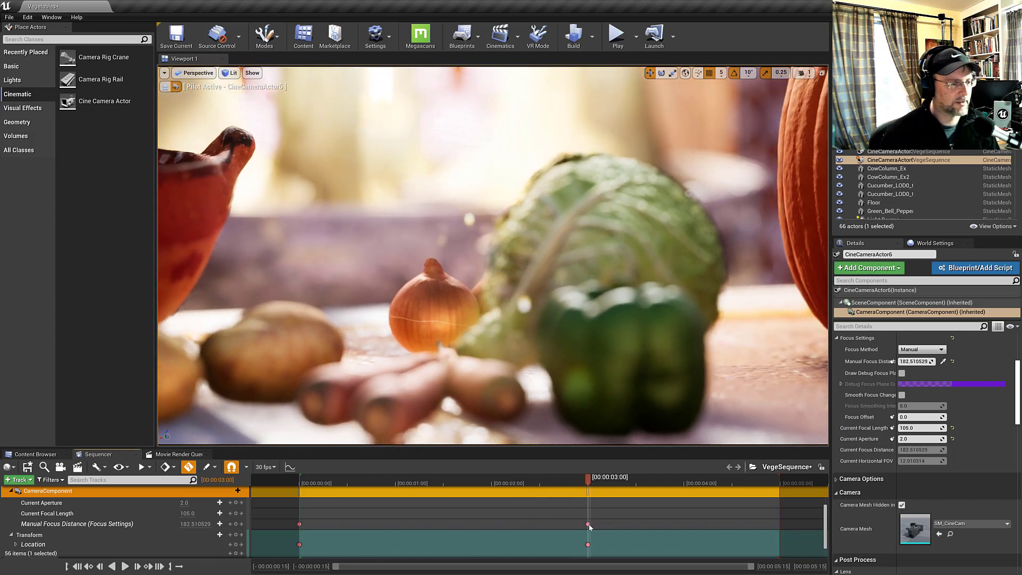